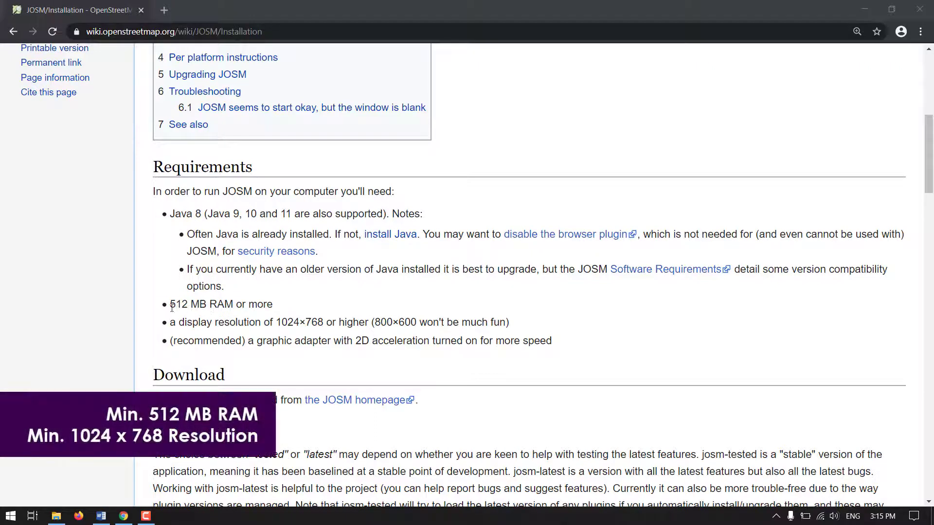
# - Search 'java download' in a new tab and download the Java 8 Update 251 Windows installer
pyautogui.moveTo(170, 305); pyautogui.dragTo(272, 306)
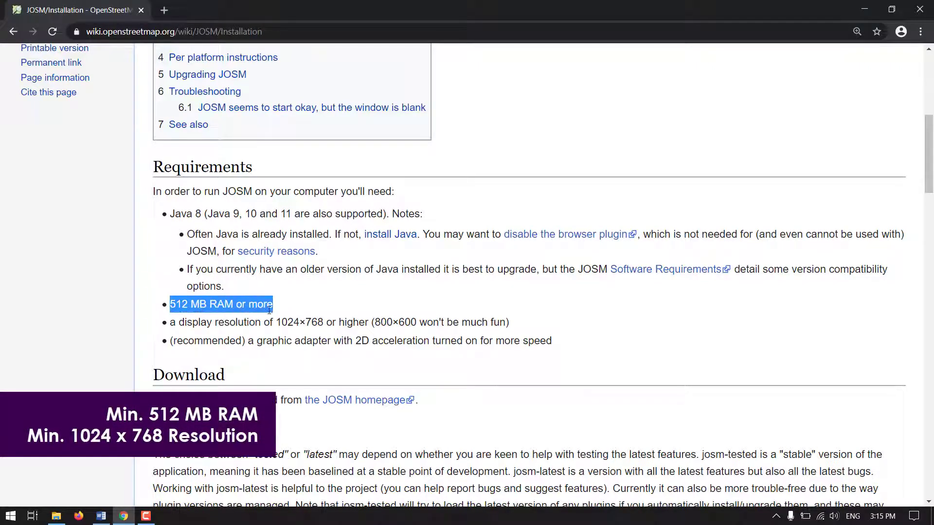
pyautogui.click(374, 294)
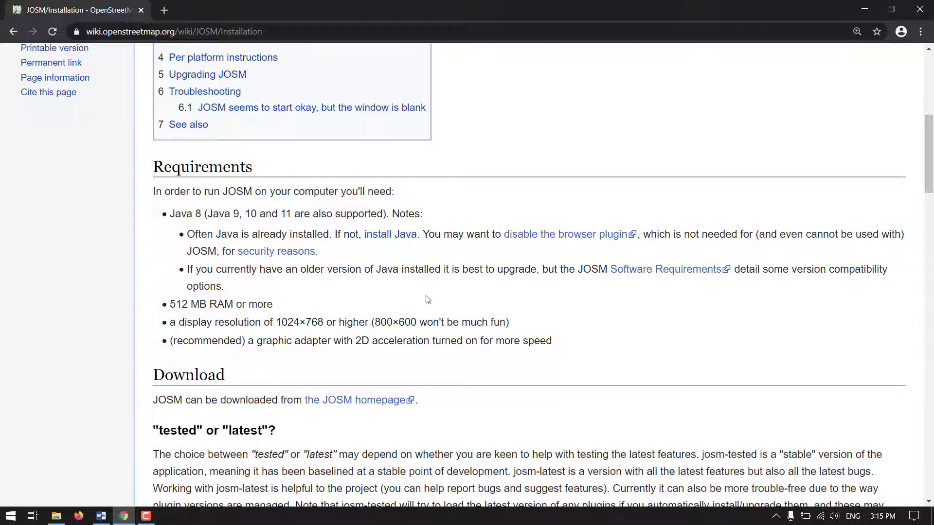
pyautogui.click(164, 10)
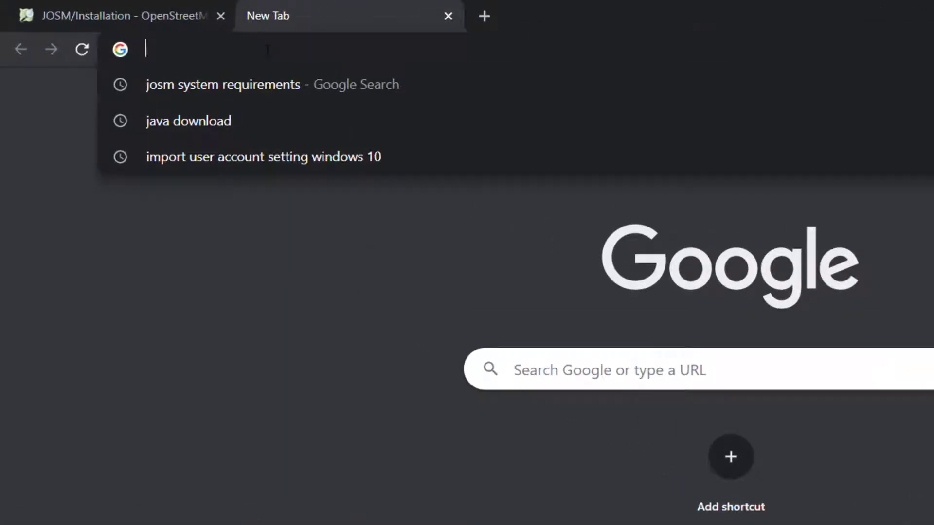
pyautogui.write('Java downloa')
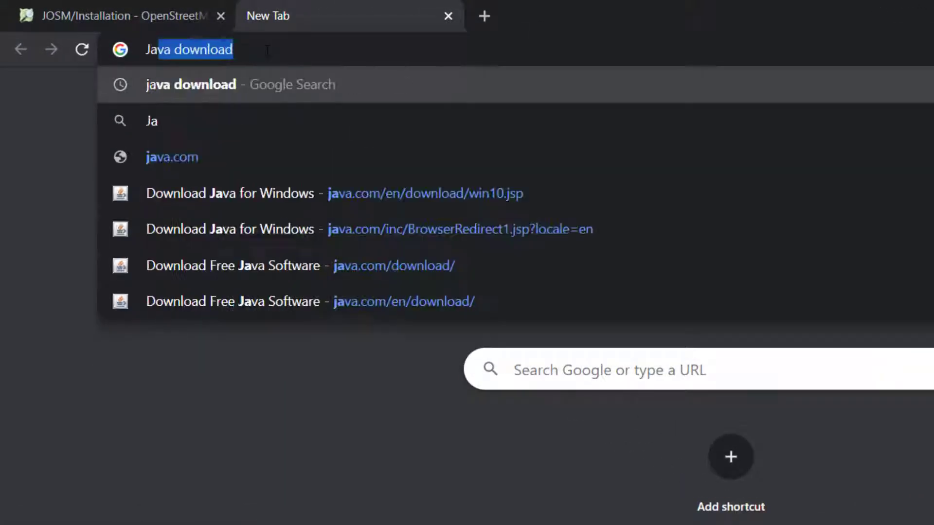
pyautogui.press('Return')
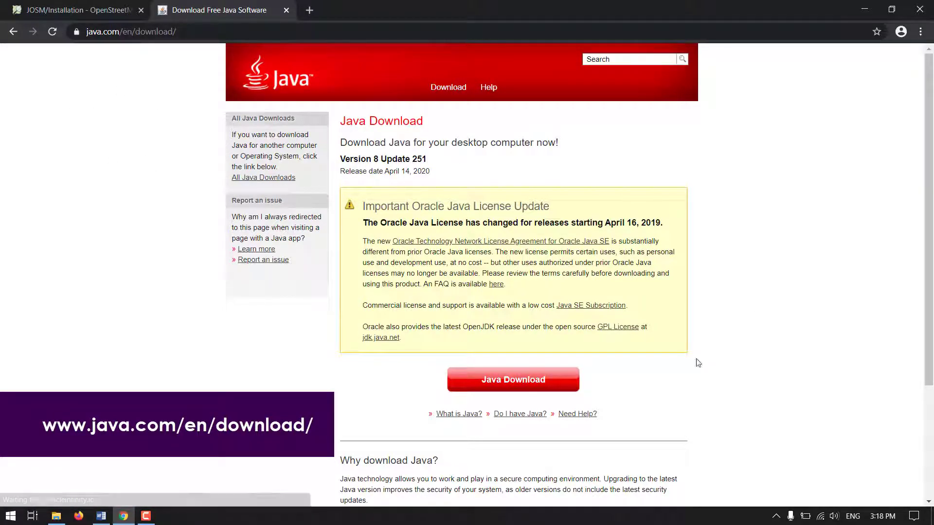
pyautogui.click(553, 383)
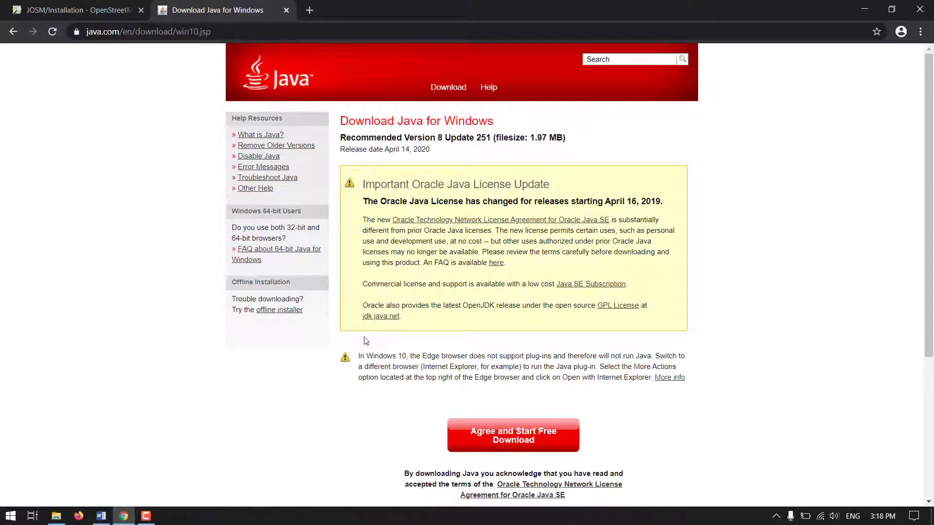
pyautogui.scroll(-1, 365, 340)
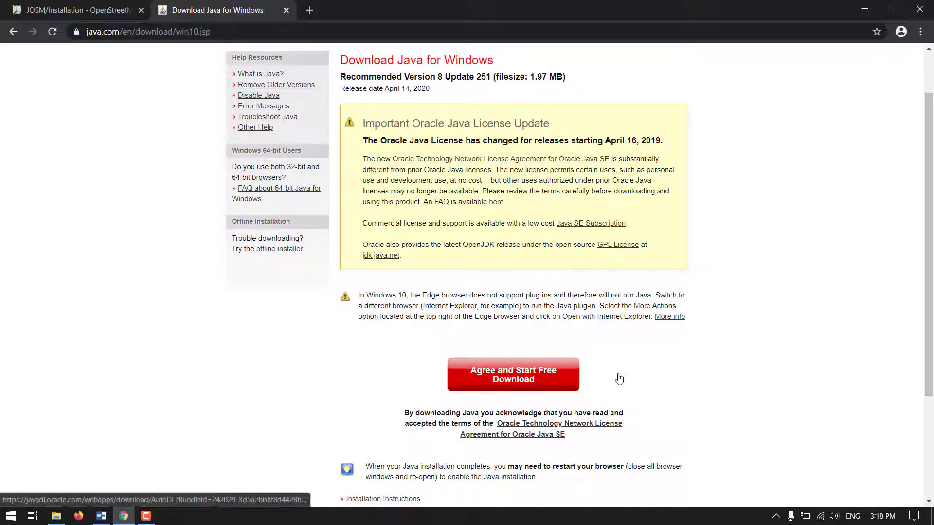
pyautogui.click(618, 378)
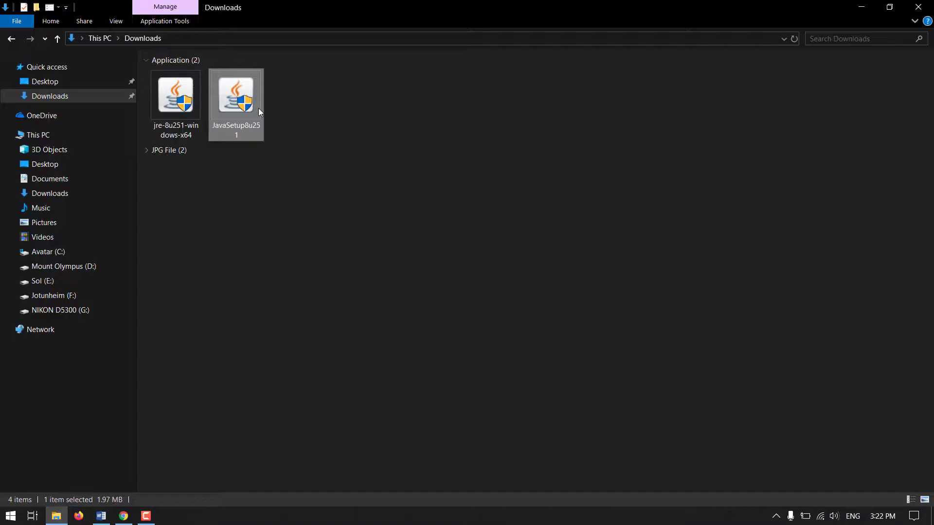
# - Launch JavaSetup8u251 from the Downloads folder
pyautogui.doubleClick(243, 93)
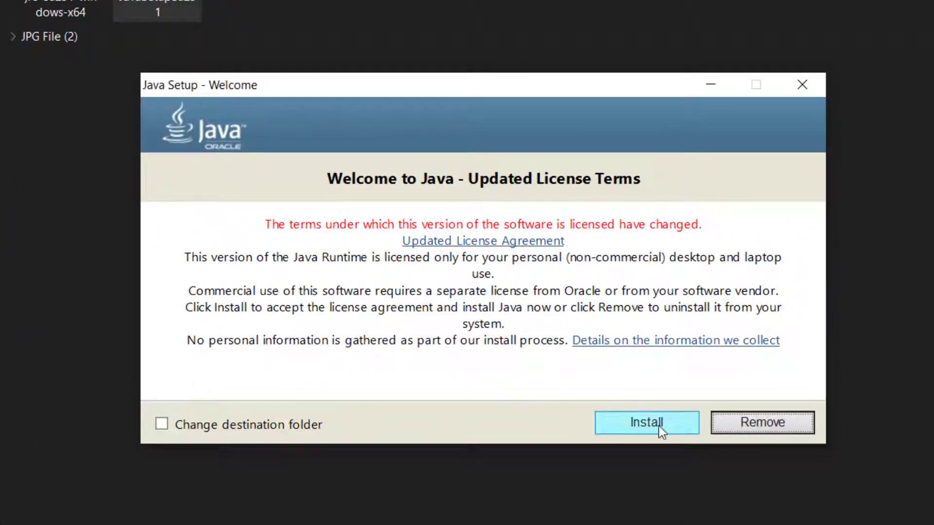
# - Install Java, close the completed setup, and start a new Chrome tab
pyautogui.click(646, 422)
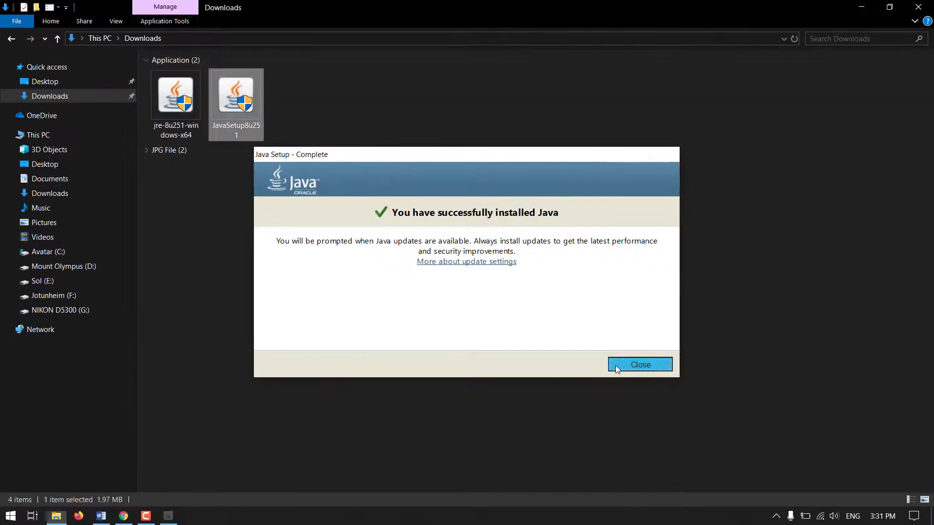
pyautogui.click(615, 366)
pyautogui.click(330, 345)
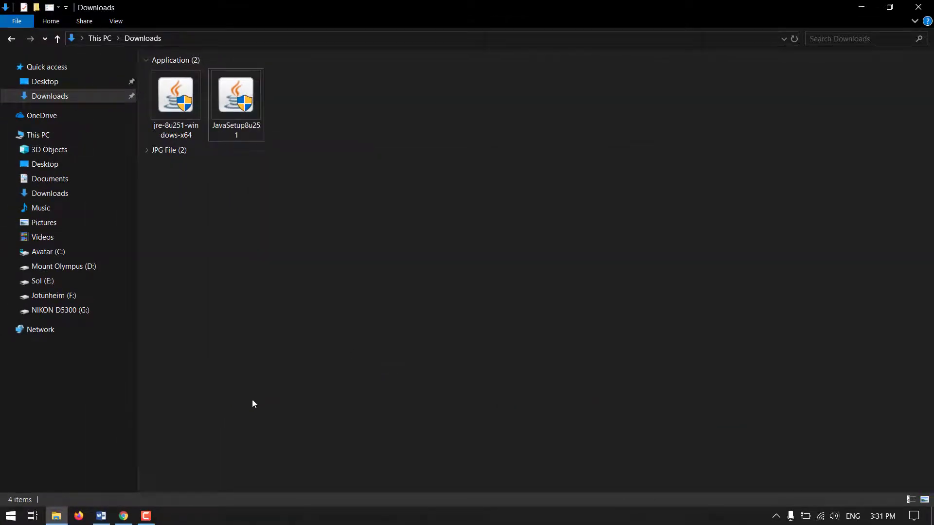
pyautogui.click(124, 516)
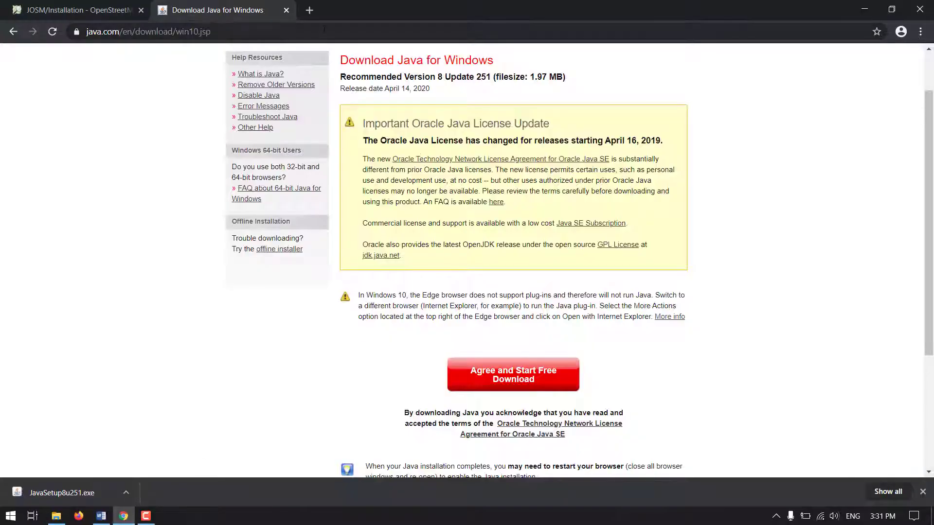
pyautogui.click(307, 10)
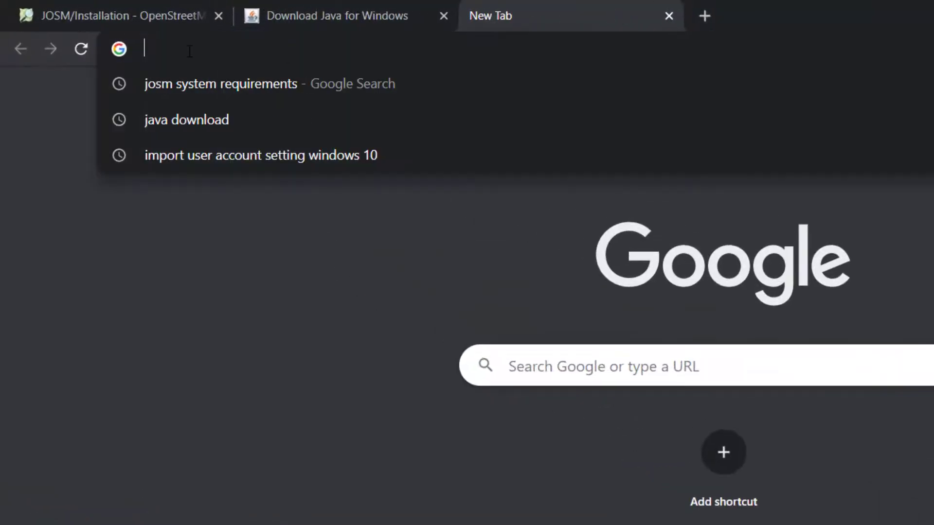
pyautogui.write('JOSM')
# - Search Google for 'JOSM' and go to the josm.openstreetmap.de homepage
pyautogui.press('Delete')
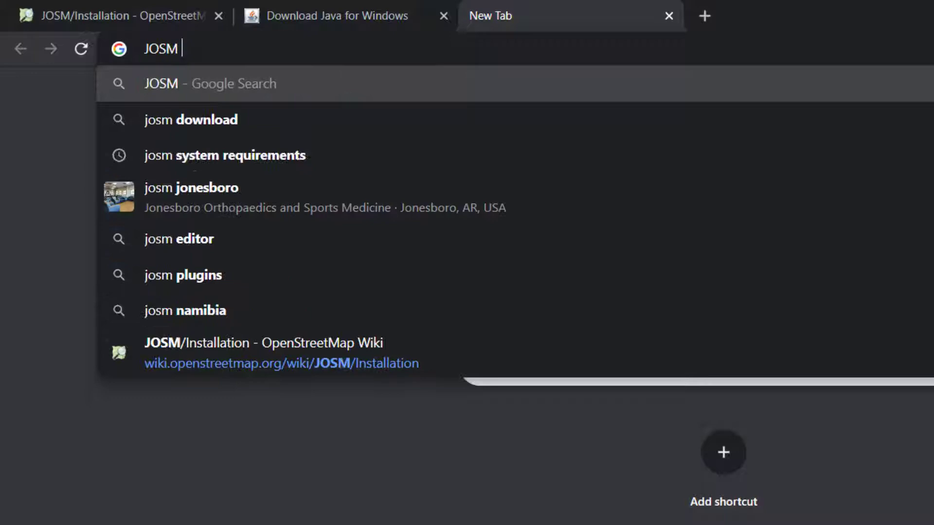
pyautogui.press('Return')
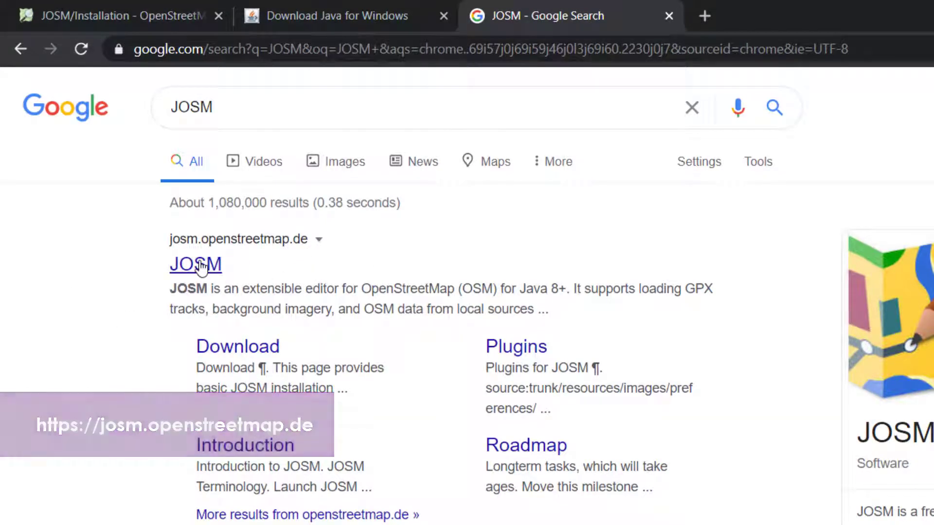
pyautogui.click(196, 264)
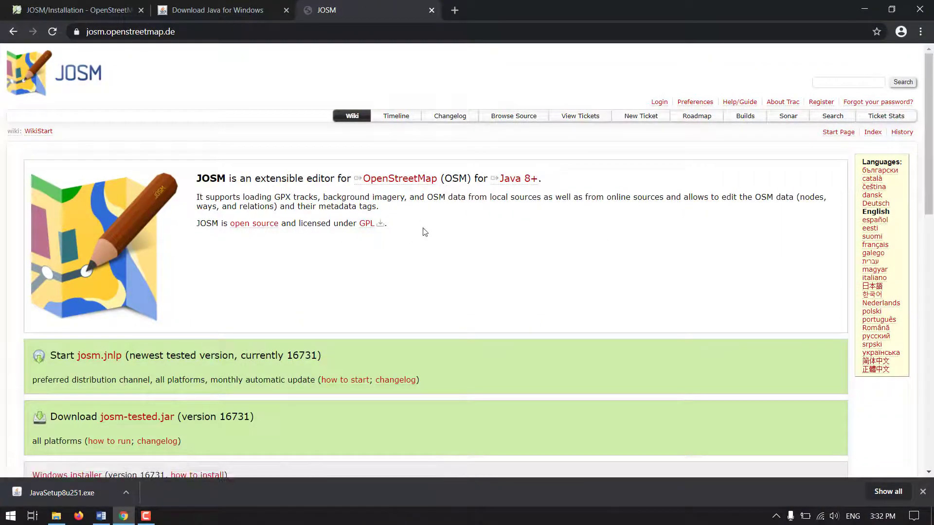
pyautogui.scroll(-2, 425, 232)
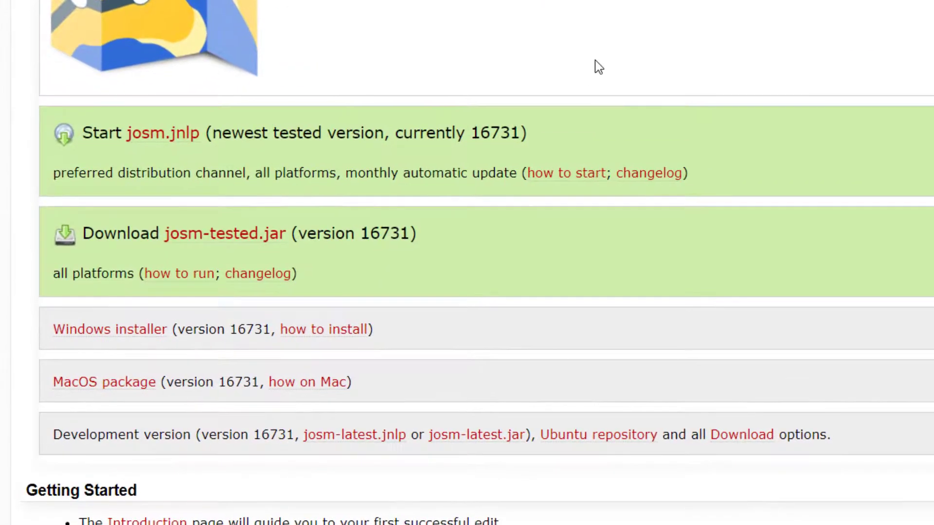
pyautogui.scroll(-1, 589, 53)
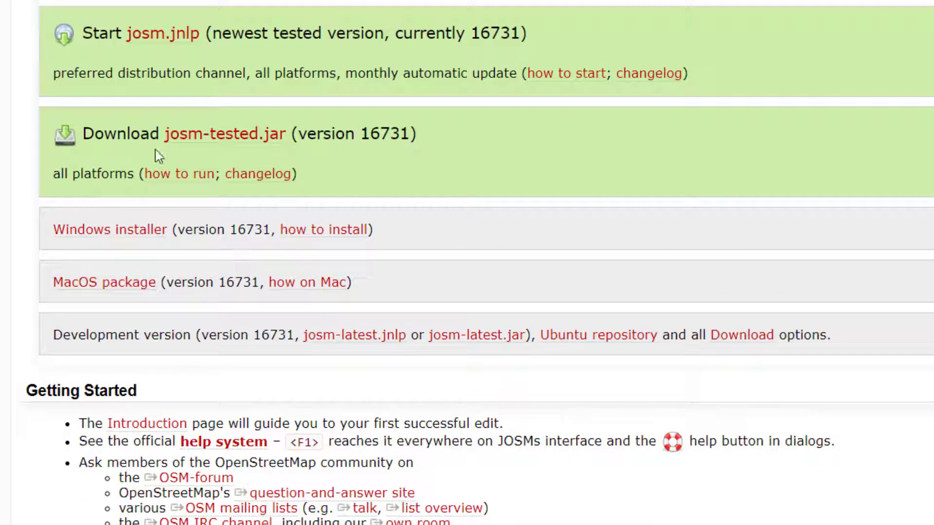
# - Download the JOSM Windows installer, josm-setup.exe
pyautogui.click(143, 232)
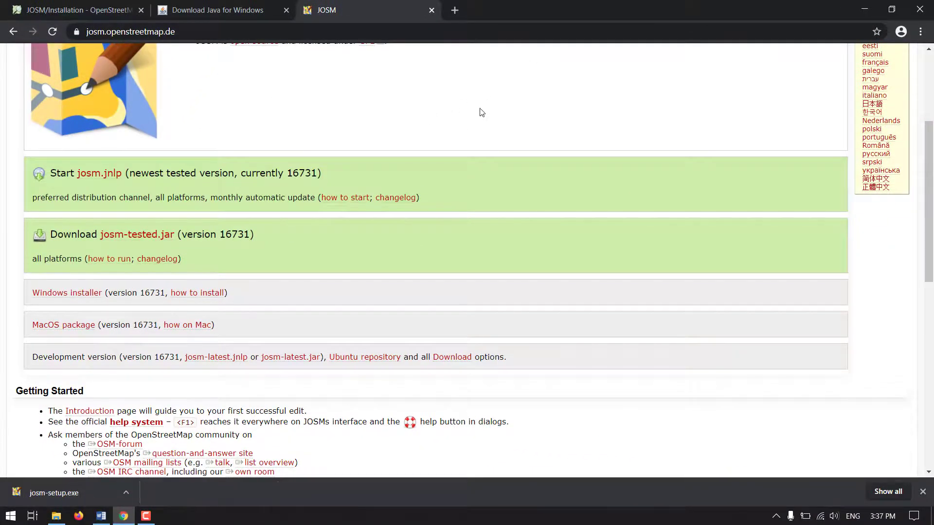
# - Launch josm-setup from the Downloads folder in File Explorer
pyautogui.click(57, 517)
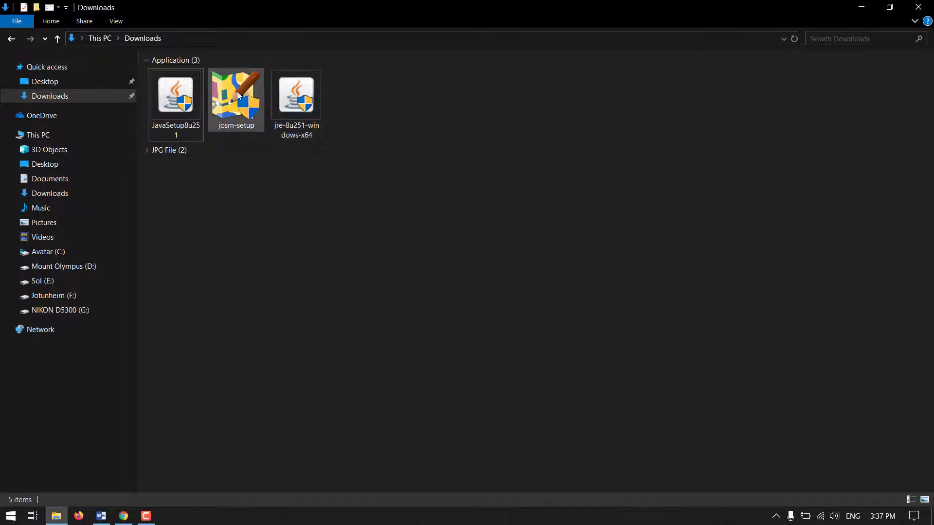
pyautogui.moveTo(234, 97)
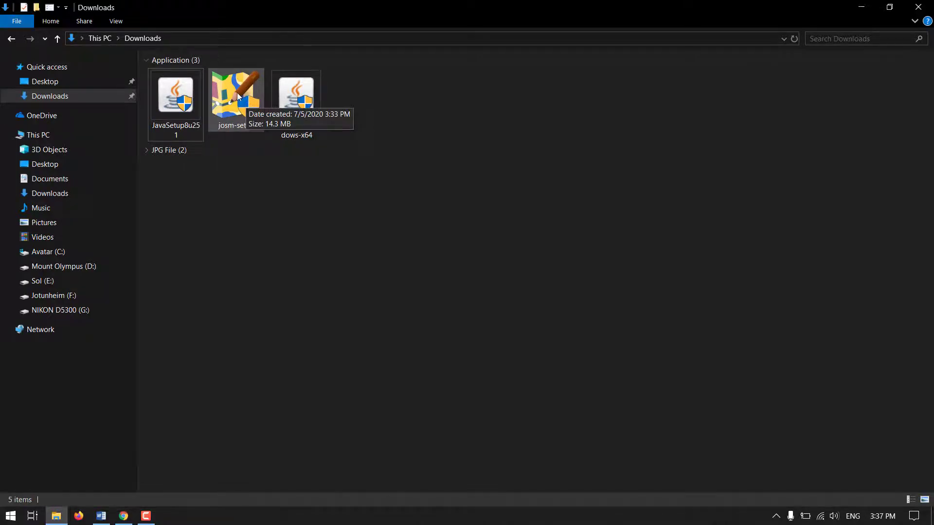
pyautogui.doubleClick(250, 96)
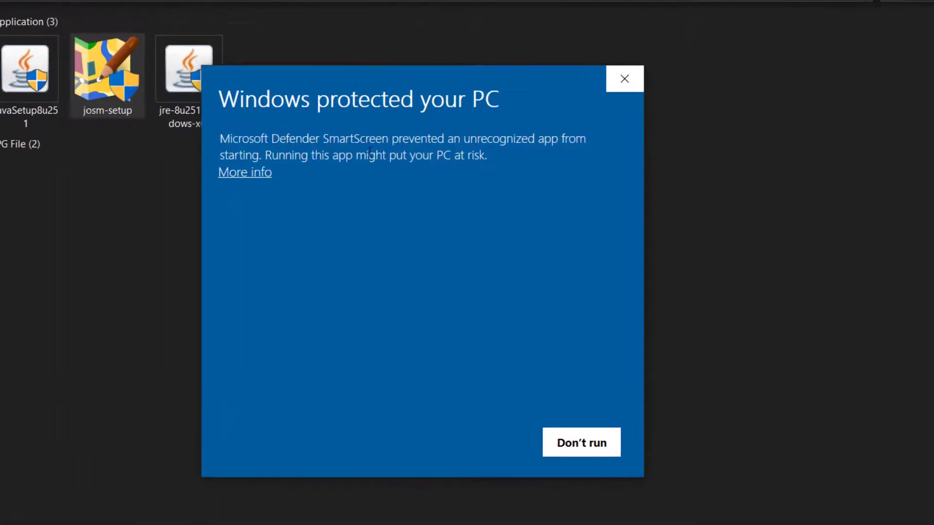
# - Let josm-setup.exe run past the SmartScreen warning using 'Run anyway'
pyautogui.click(264, 177)
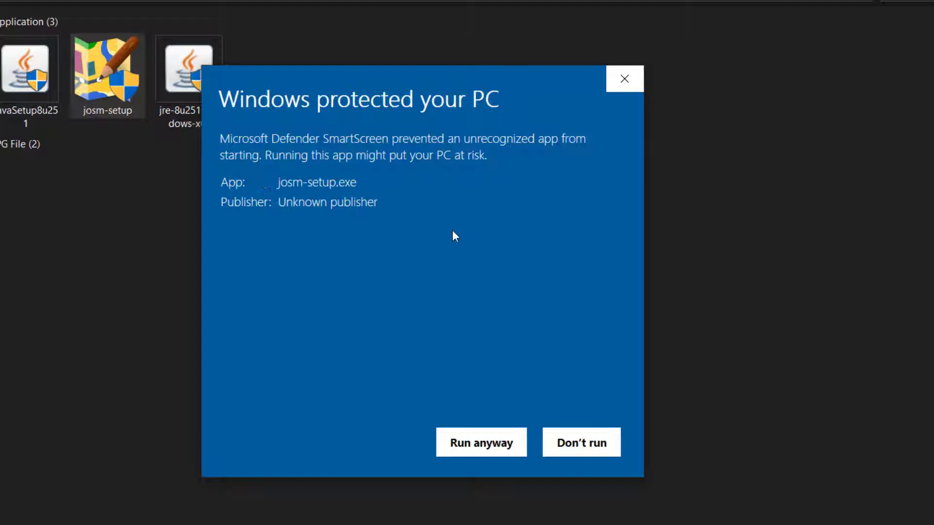
pyautogui.click(481, 442)
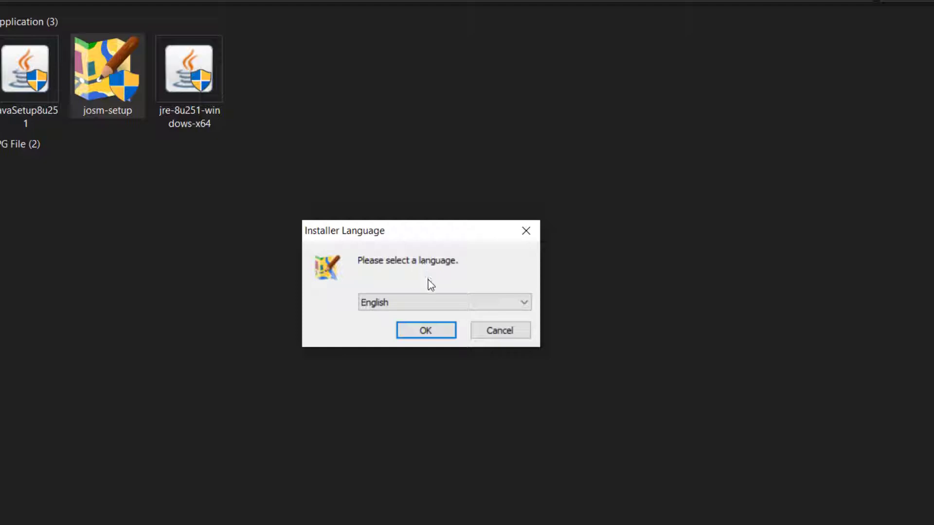
# - Keep English as the installer language, pass the welcome page, and accept the JOSM license
pyautogui.click(426, 331)
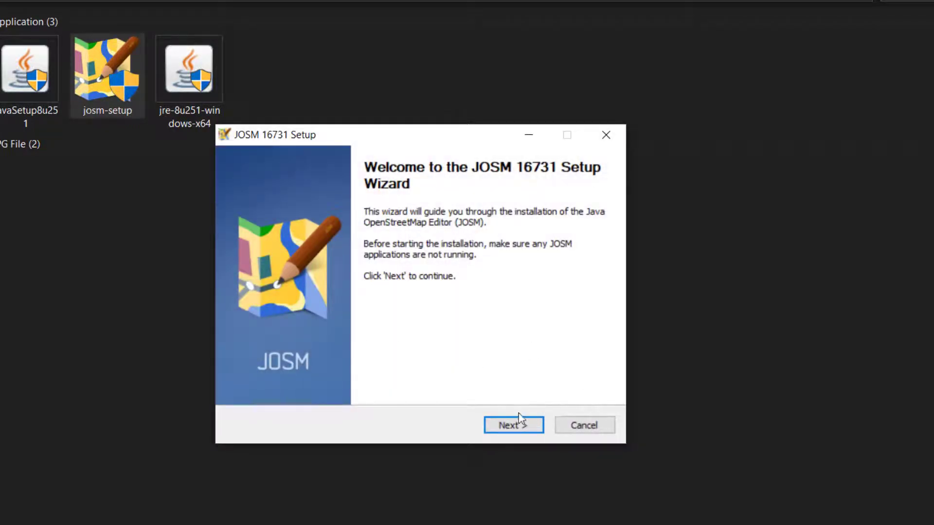
pyautogui.click(513, 425)
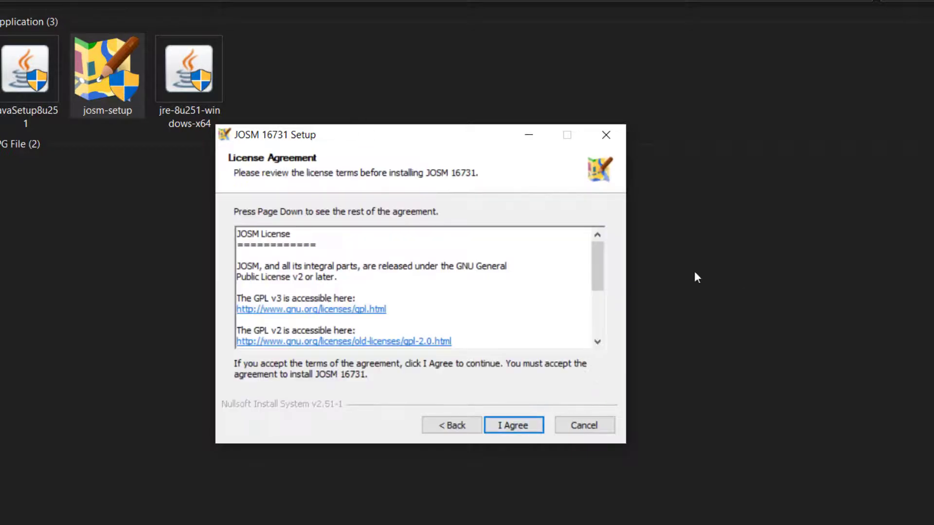
pyautogui.moveTo(596, 262); pyautogui.dragTo(597, 259)
pyautogui.click(511, 429)
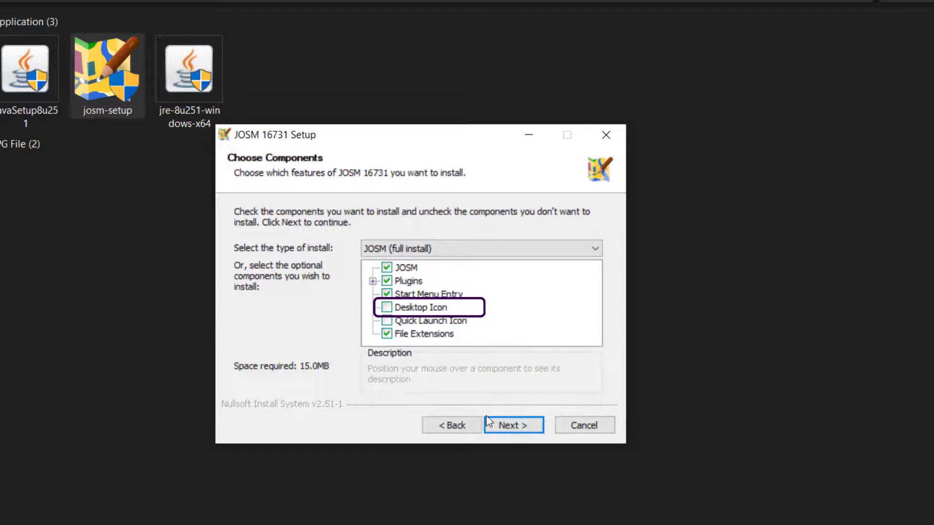
# - Install JOSM 16731 with default components into C:\Program Files (x86)\JOSM, finishing with Run JOSM checked
pyautogui.click(513, 425)
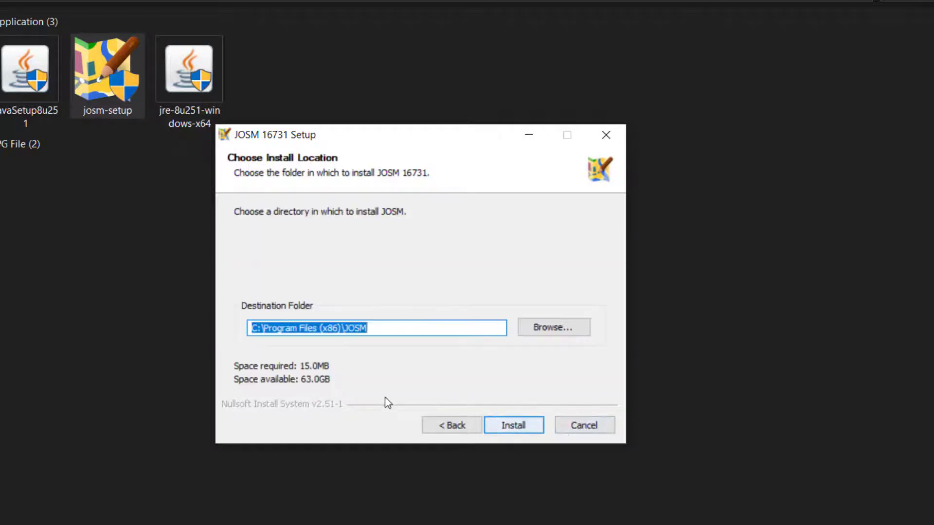
pyautogui.click(510, 426)
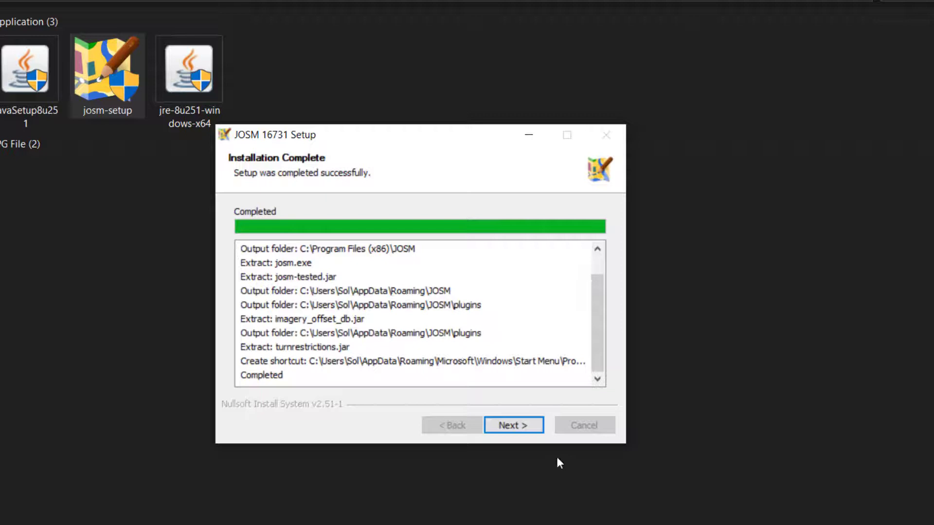
pyautogui.click(519, 426)
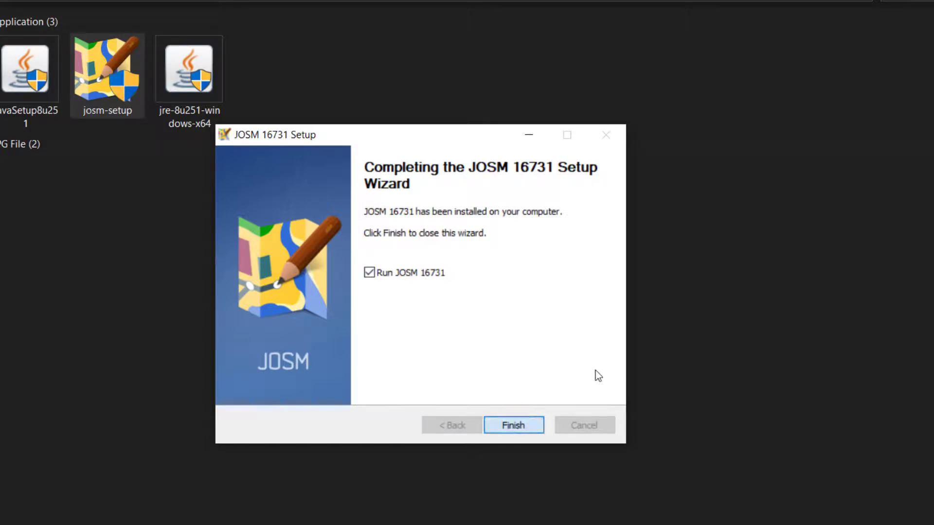
pyautogui.press('Return')
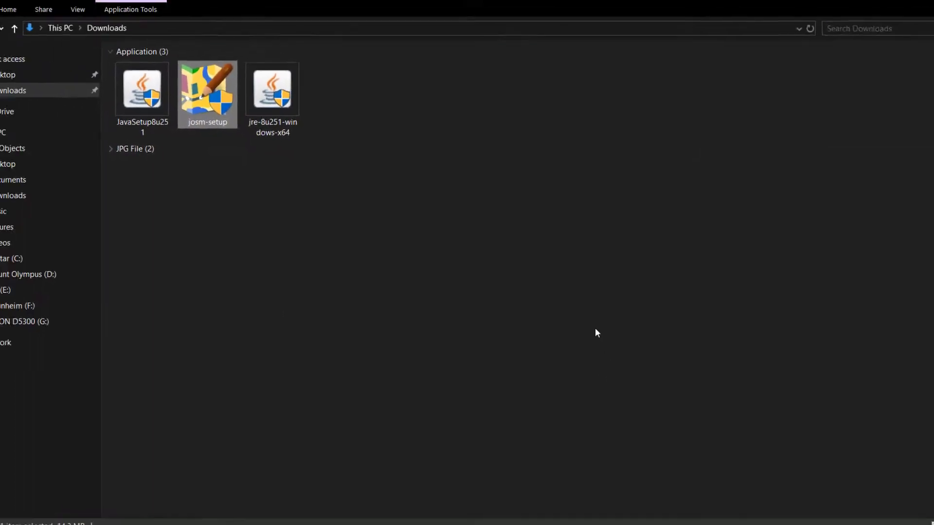